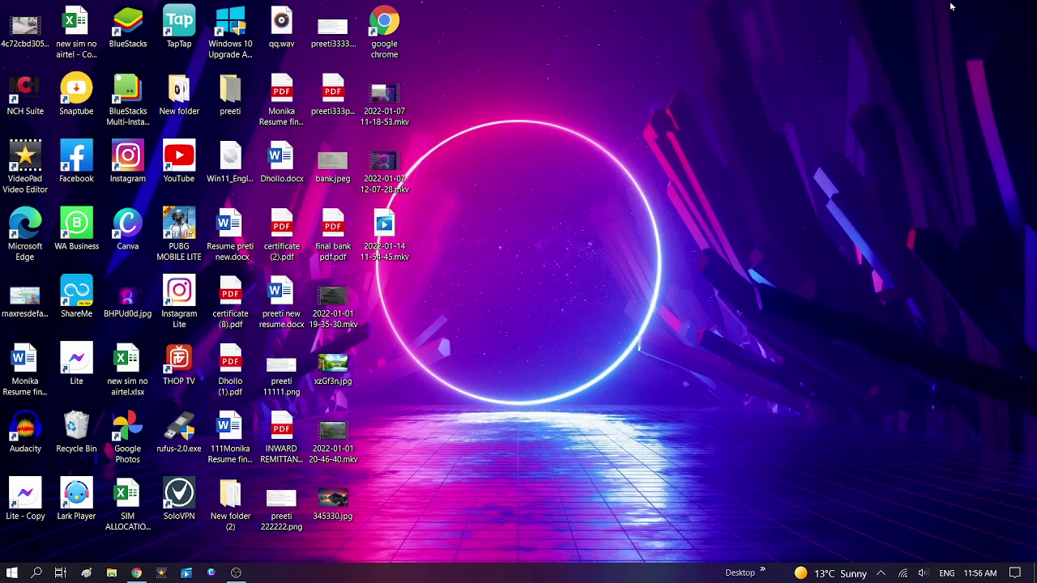
Open the additional troubleshooters list under Update & Security troubleshooting in Windows Settings.
click(12, 574)
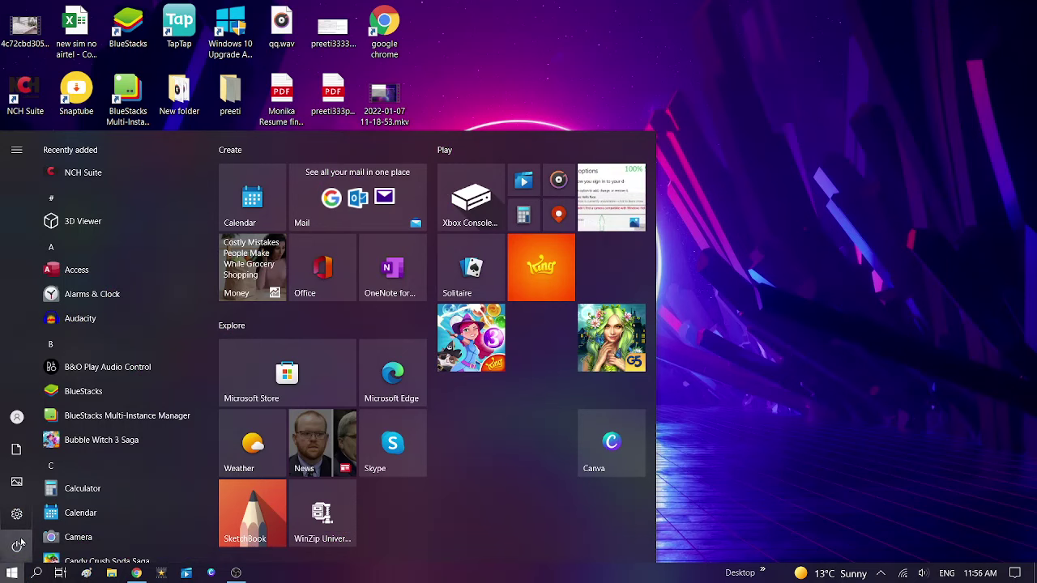
click(17, 515)
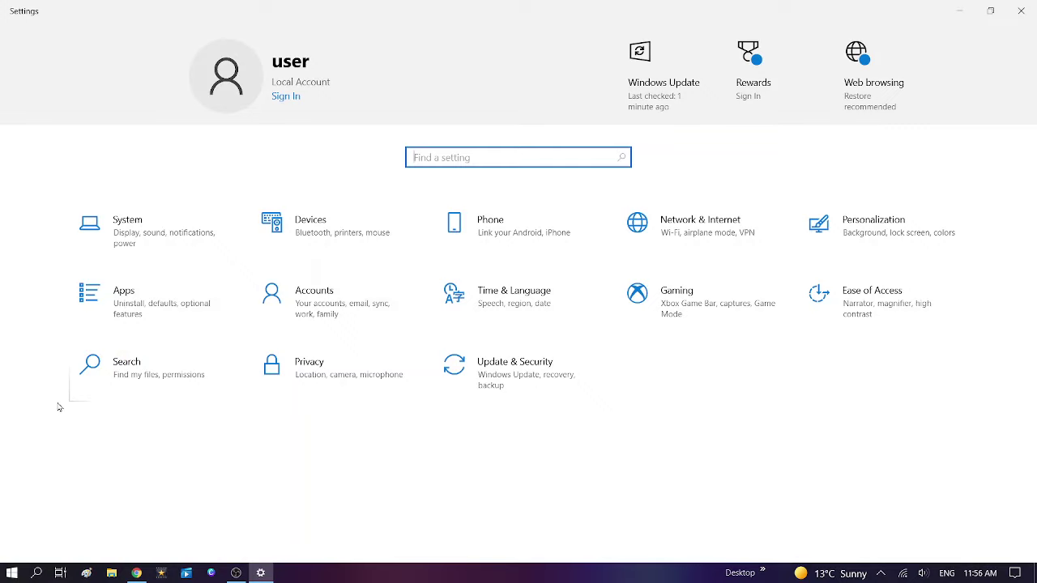
click(533, 374)
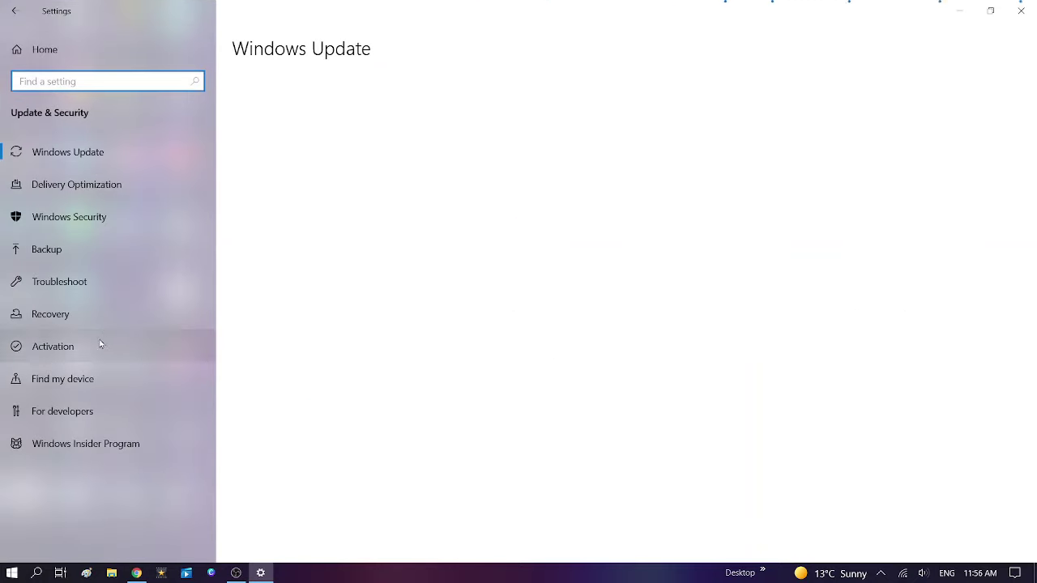
click(79, 285)
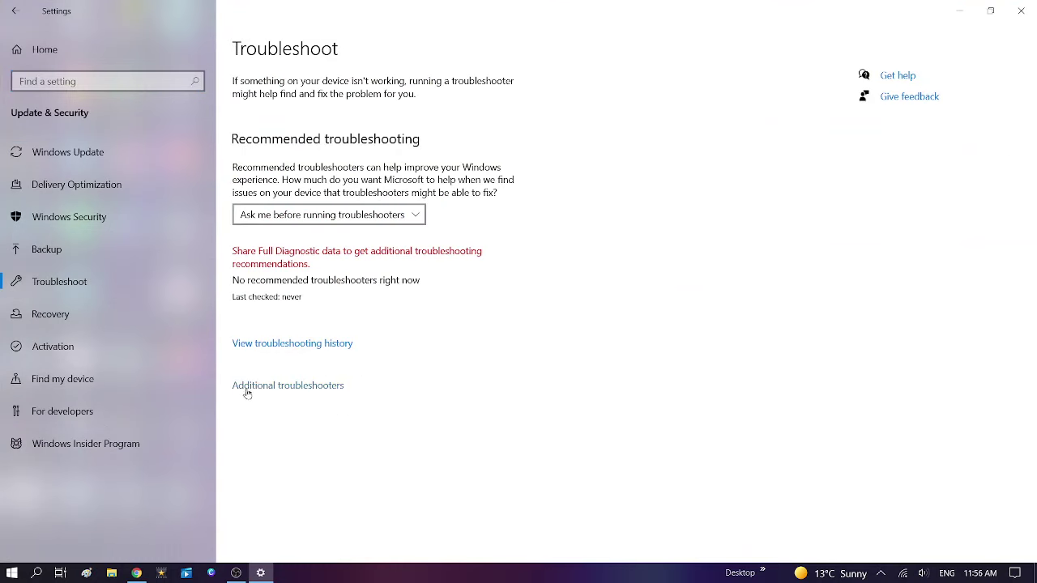
click(311, 387)
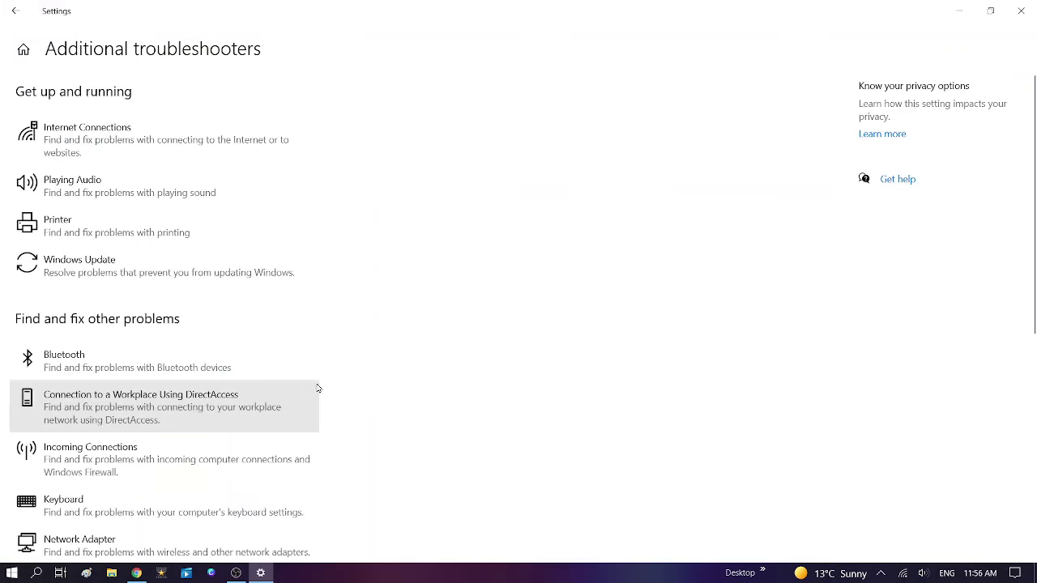
Run the Keyboard troubleshooter, then close it and the Settings window.
scroll(333, 380, down, 3)
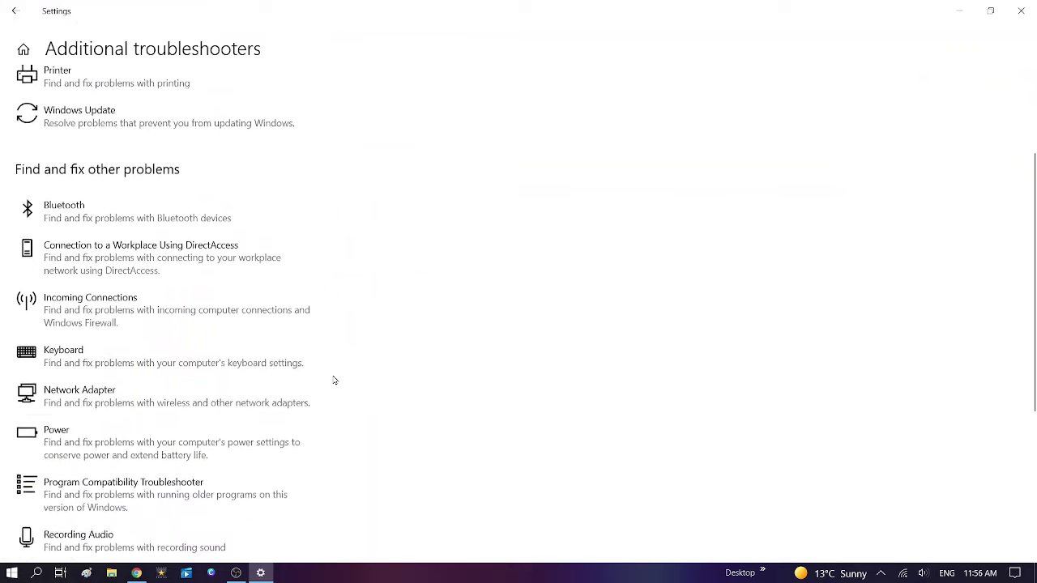
click(150, 369)
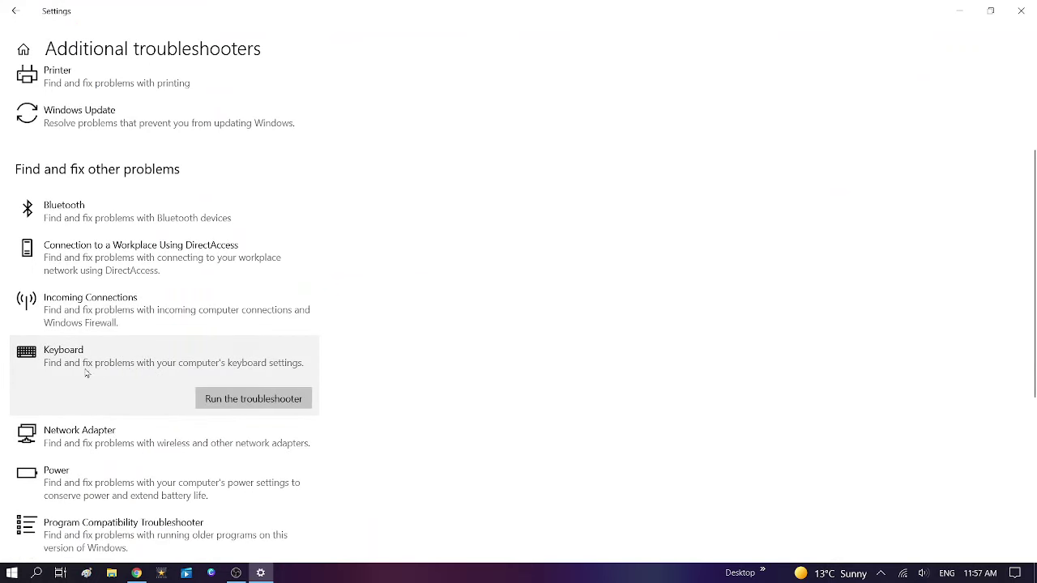
click(254, 399)
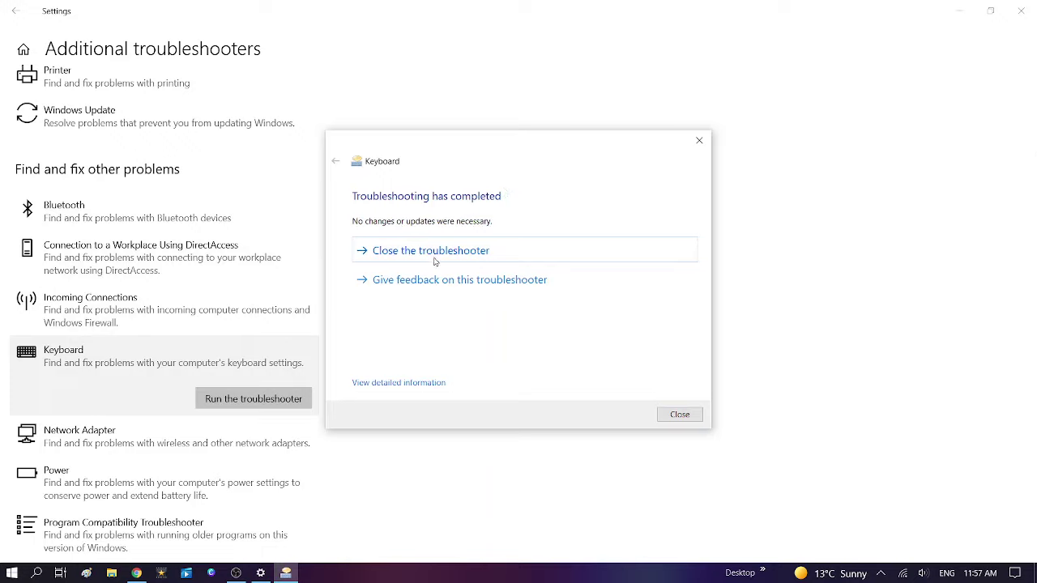
click(430, 253)
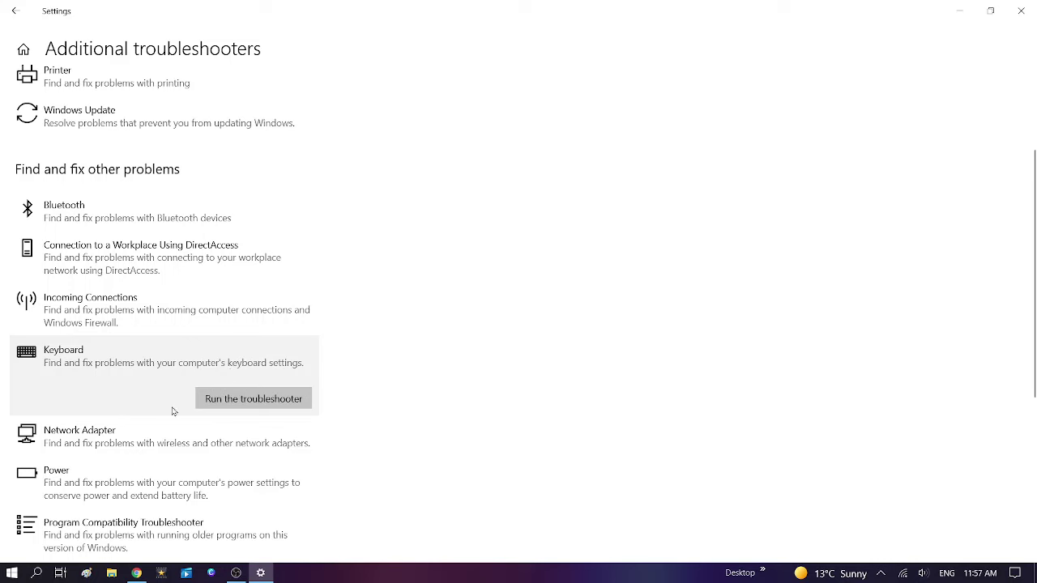
click(1021, 11)
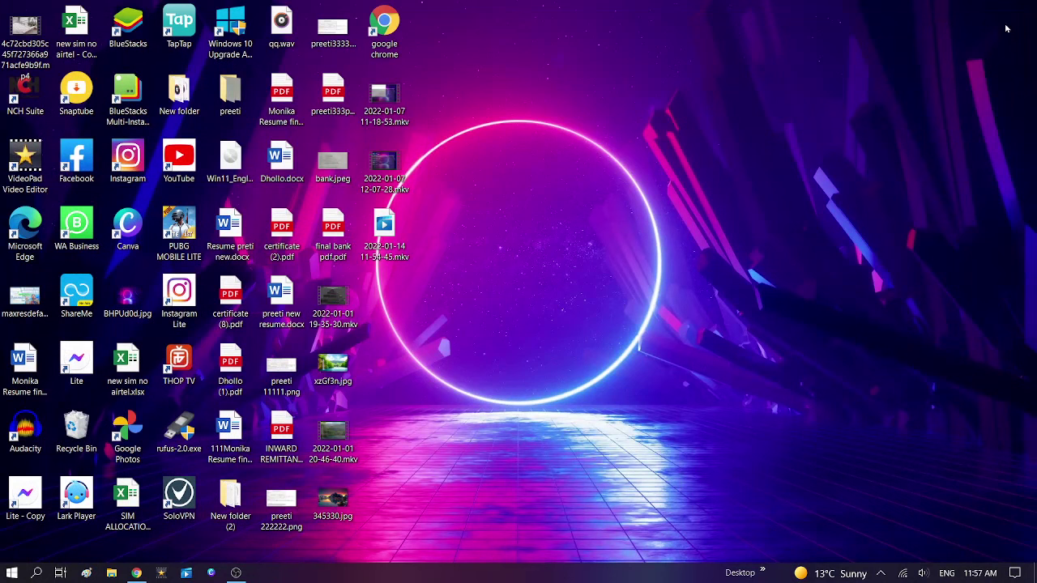
Open Device Manager in a maximized window and expand the Keyboards category.
right_click(11, 574)
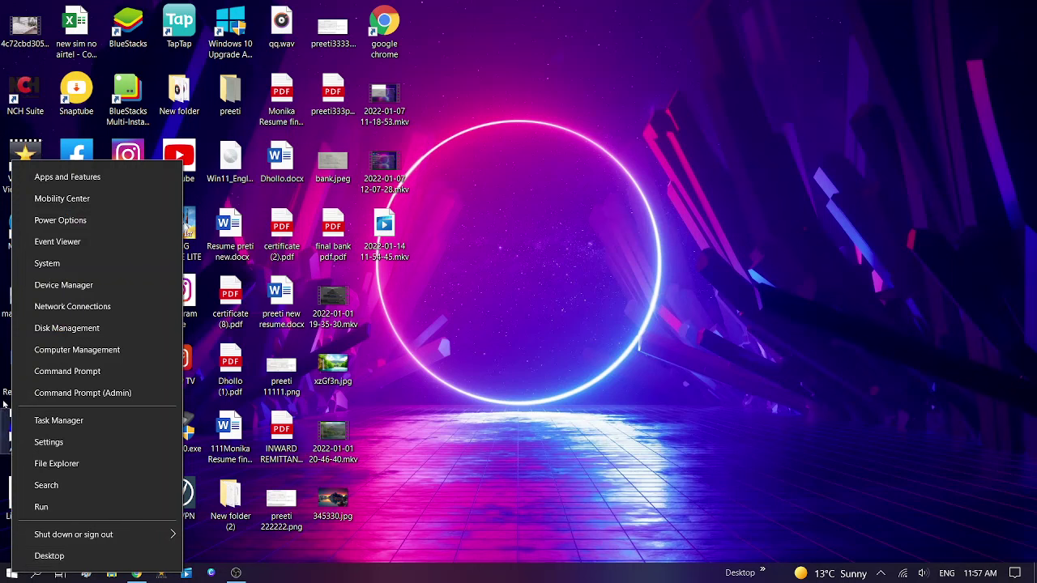
click(80, 285)
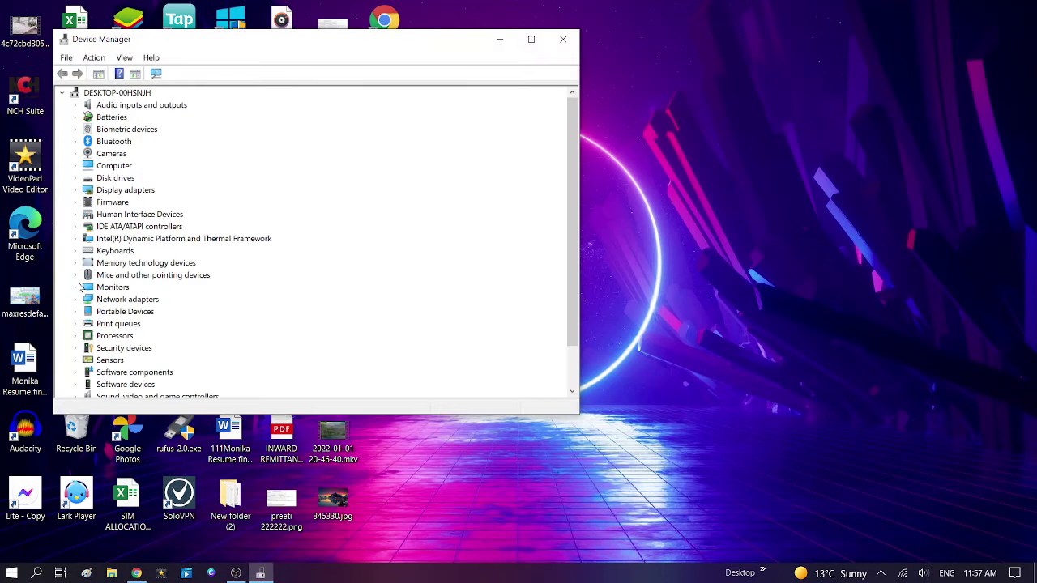
drag(382, 44, 566, 66)
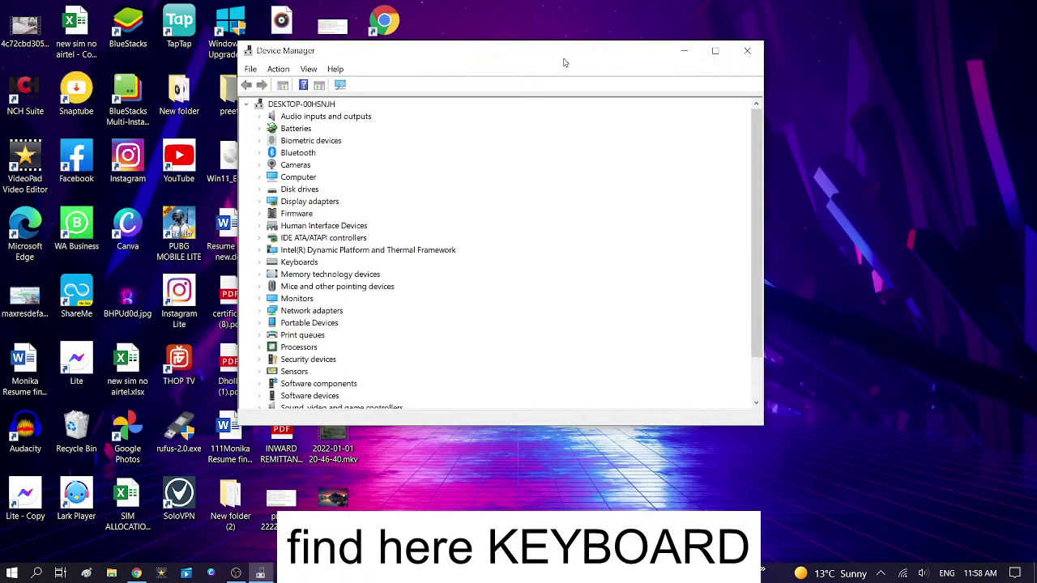
click(714, 50)
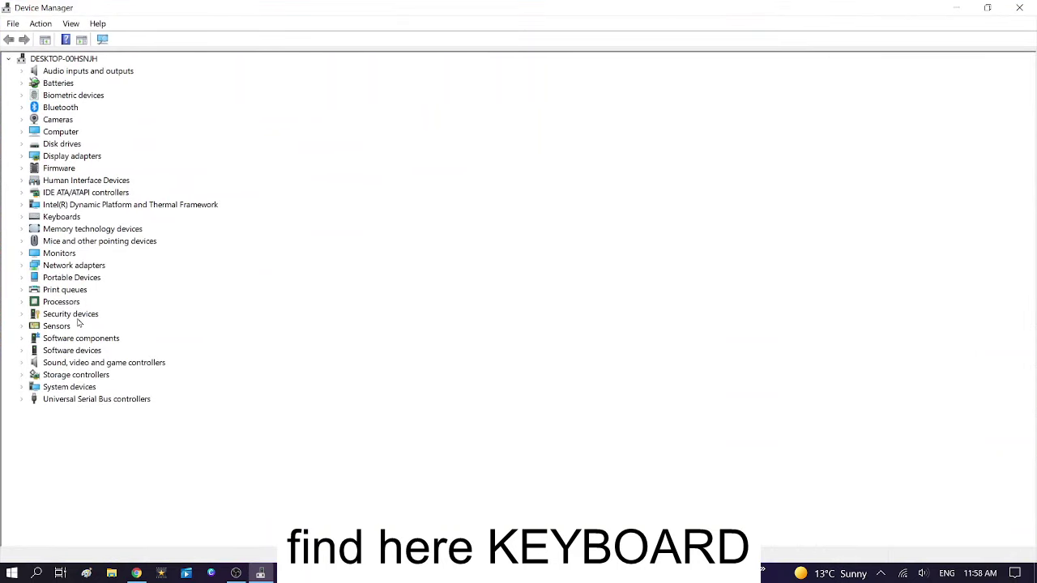
click(63, 217)
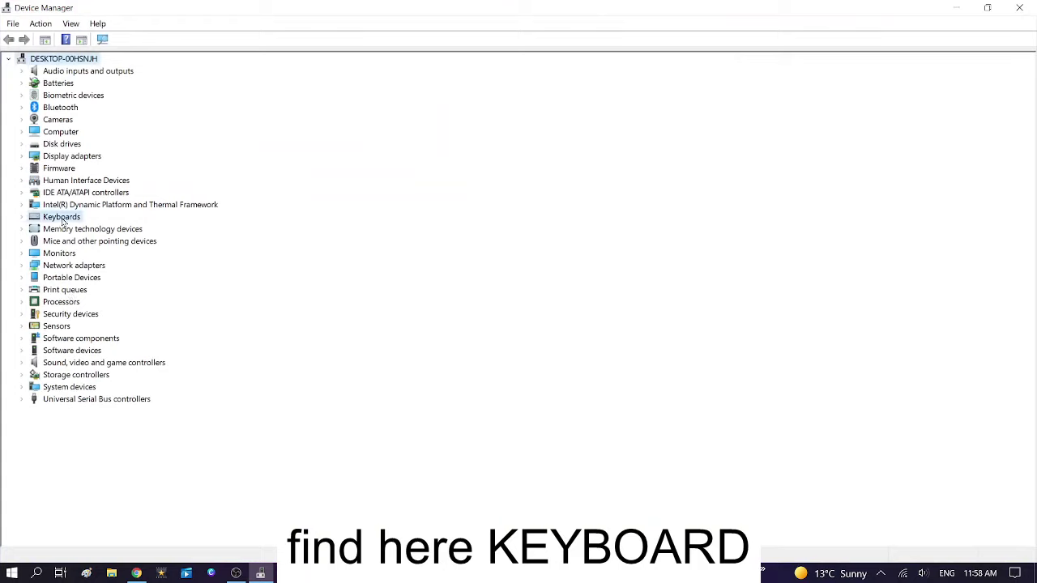
click(22, 217)
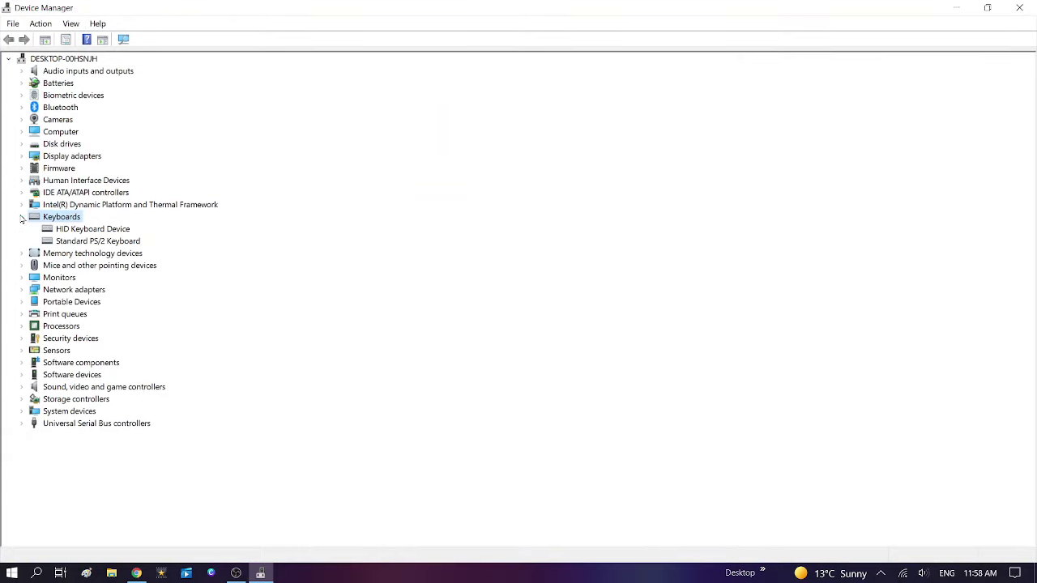
Update the Standard PS/2 Keyboard driver using the automatic driver search, and close the update wizard.
click(67, 241)
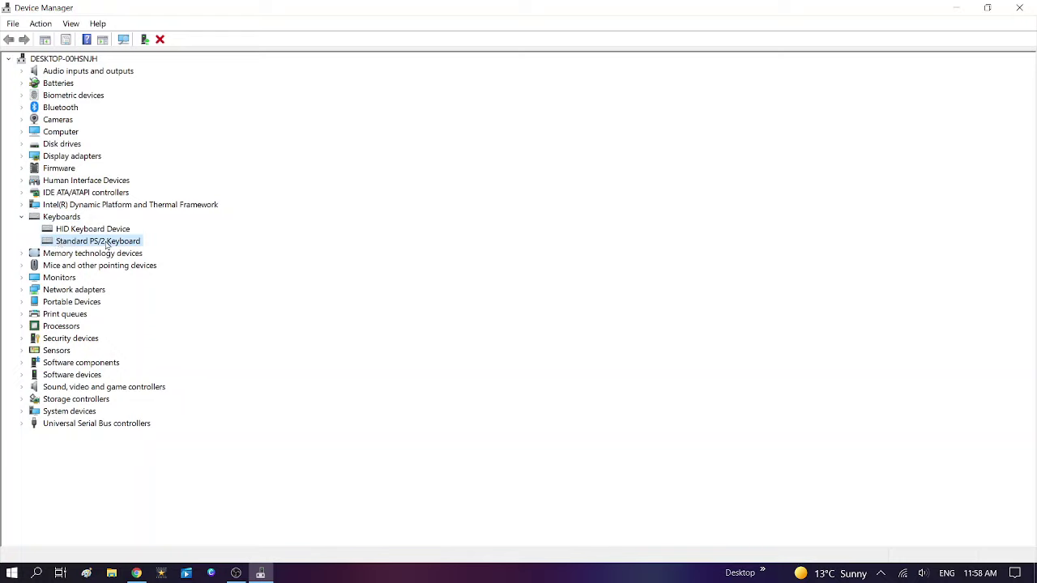
right_click(106, 244)
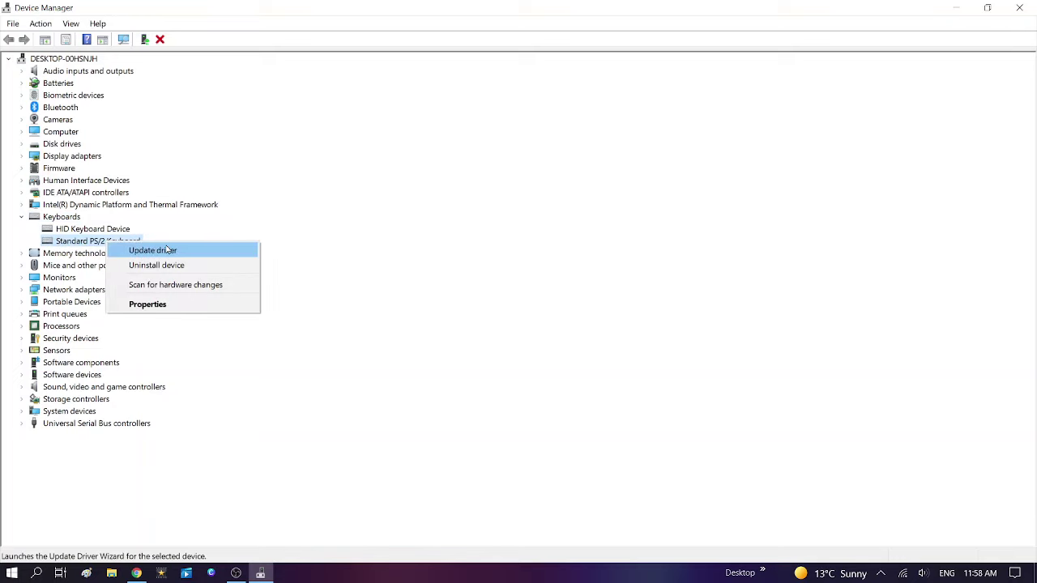
click(167, 250)
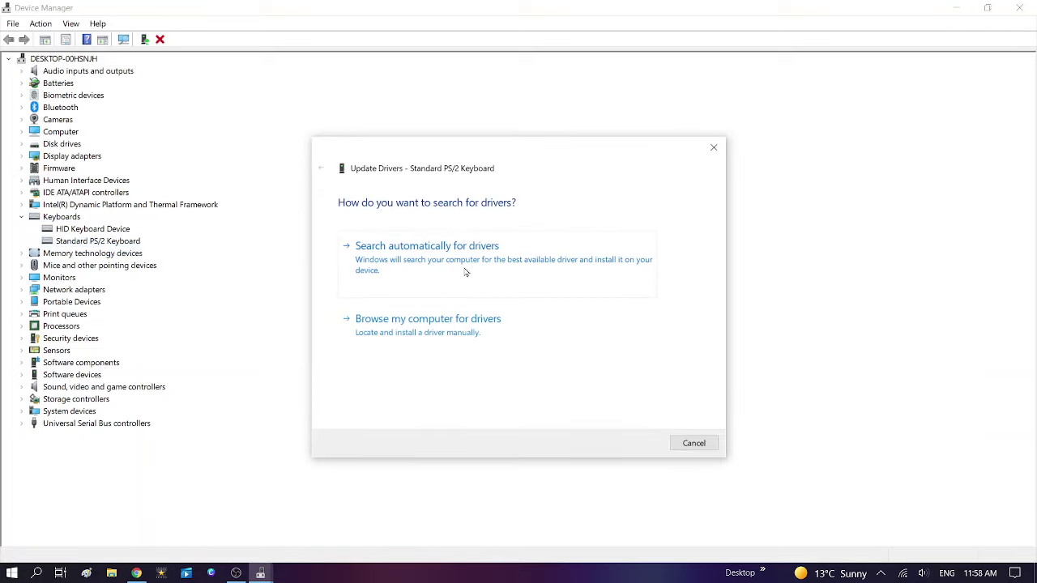
click(490, 268)
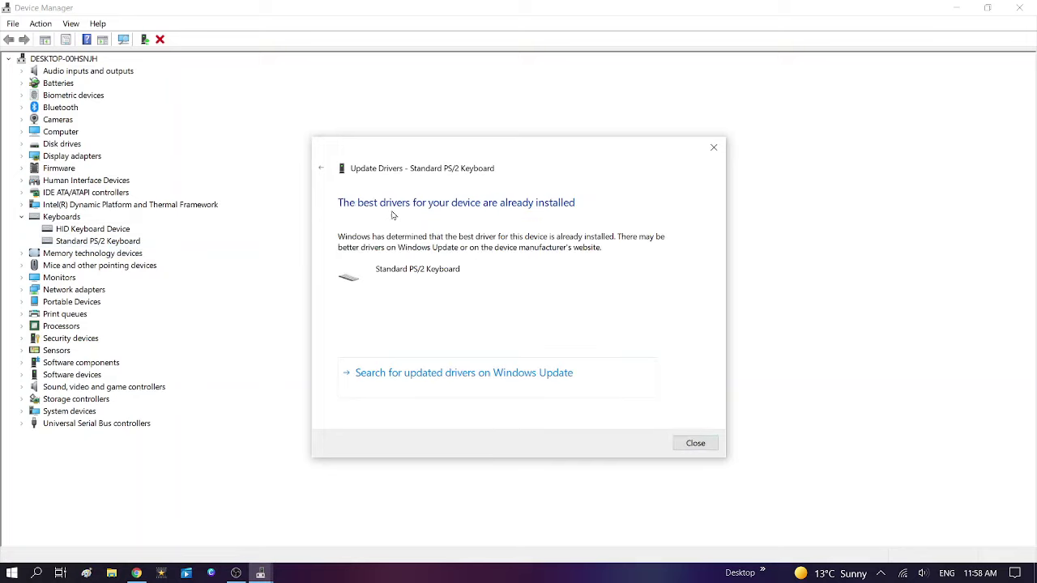
click(695, 443)
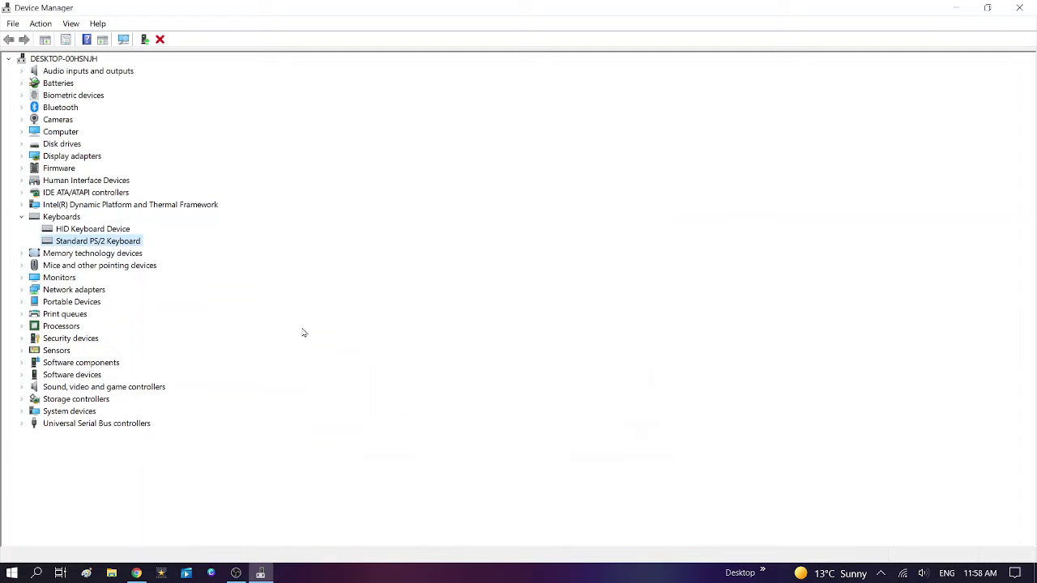
Manually install the Standard PS/2 Keyboard driver, picking it from the list of available drivers on the computer.
right_click(104, 243)
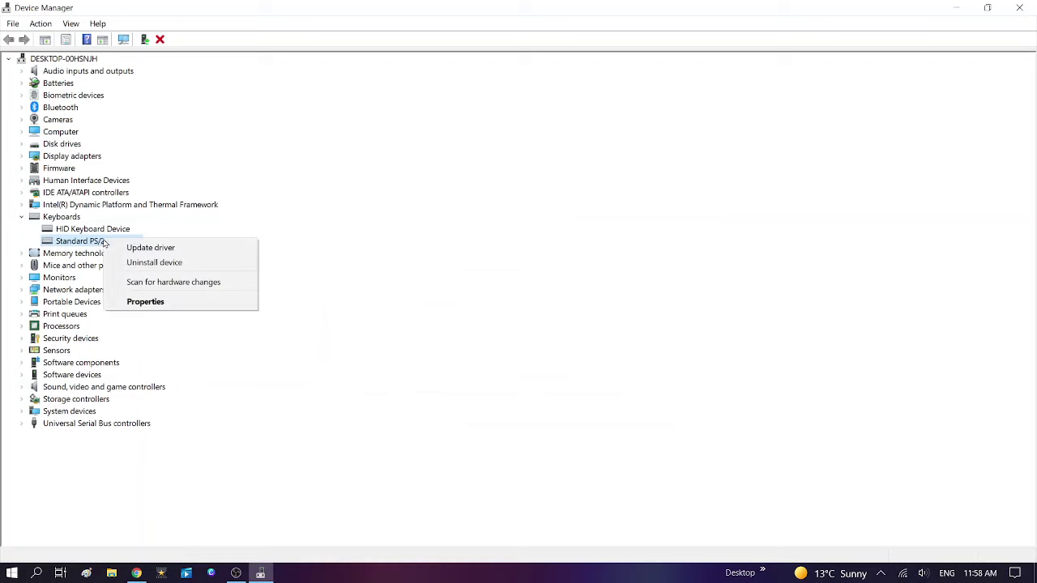
click(150, 251)
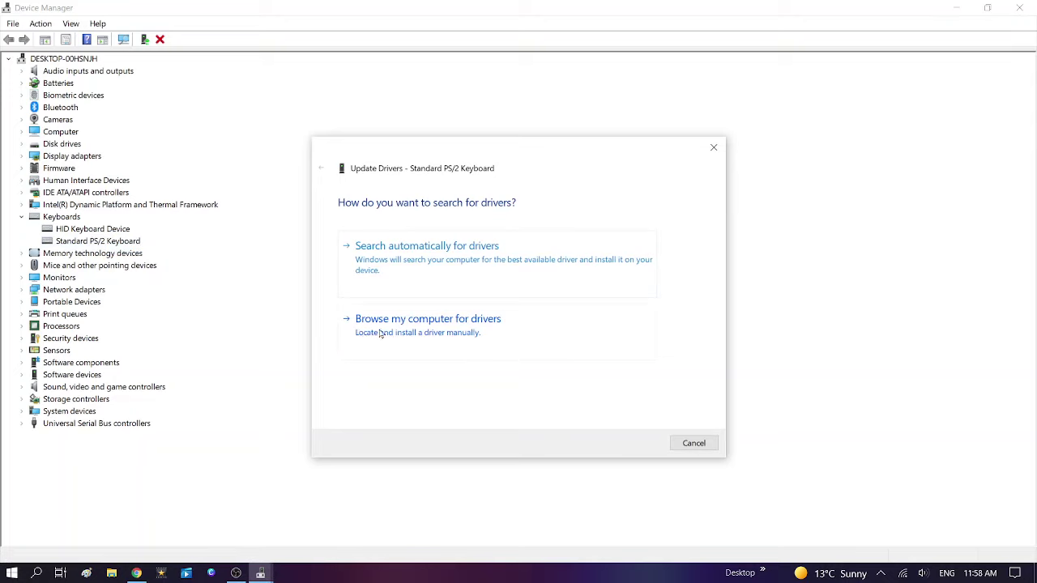
click(474, 332)
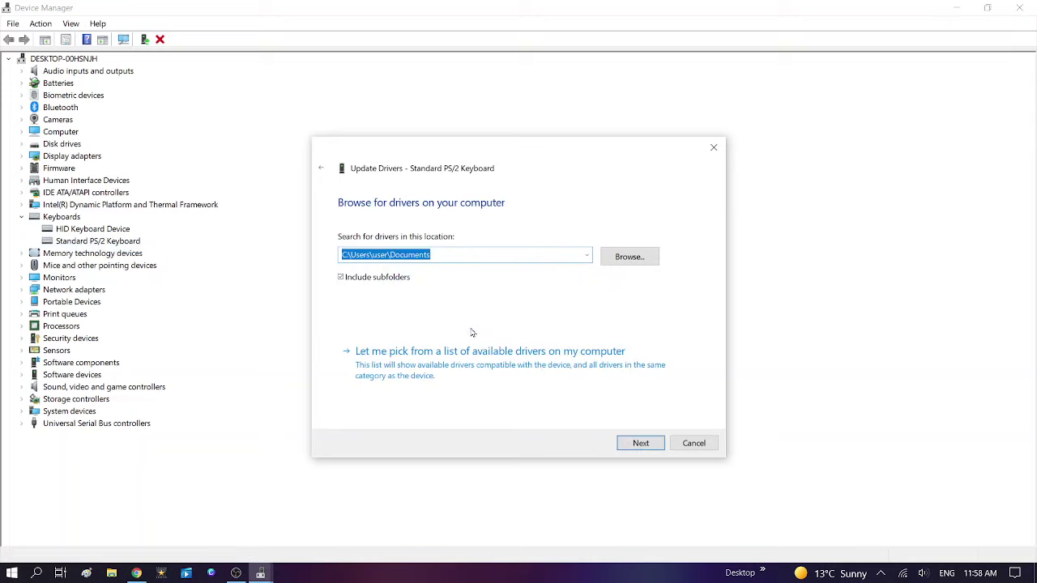
click(444, 364)
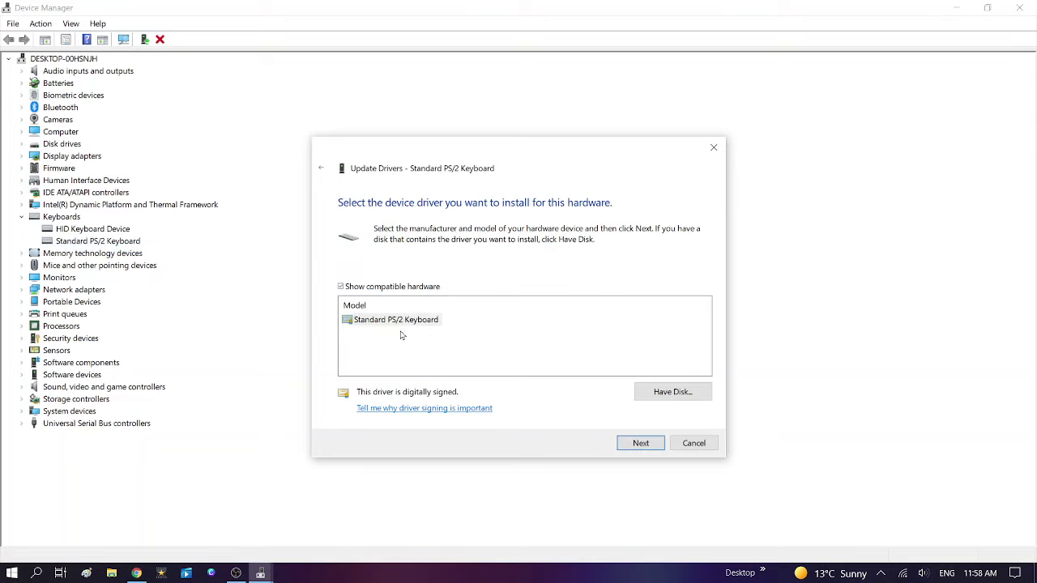
click(367, 321)
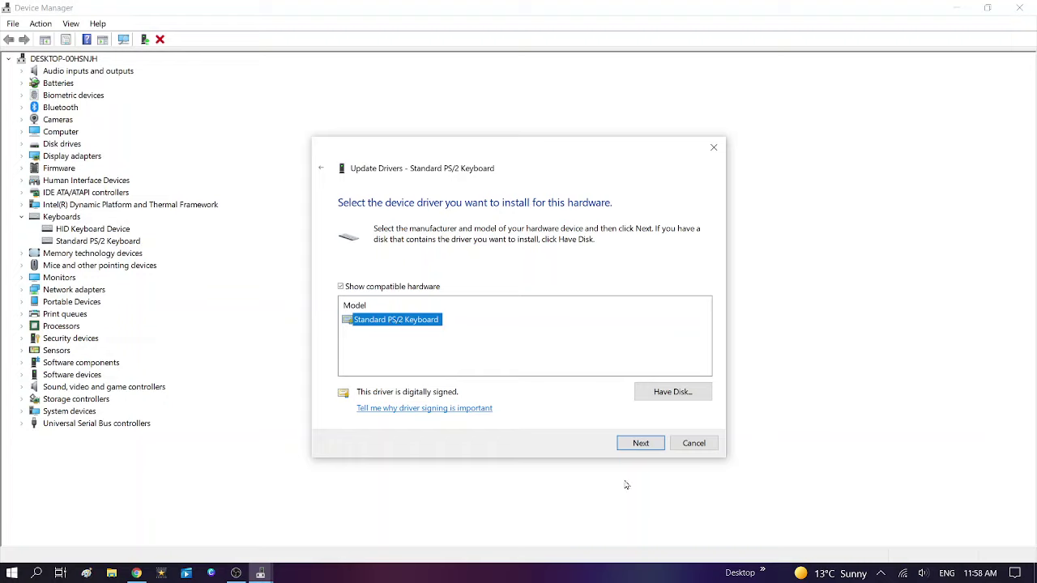
click(639, 443)
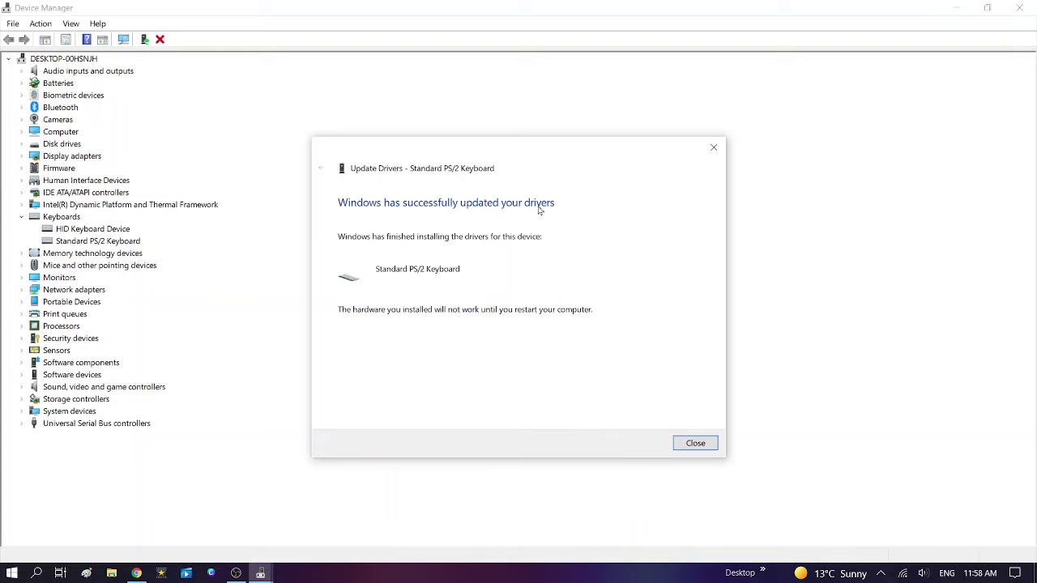
Close the driver update wizard without restarting the computer, and exit Device Manager.
click(695, 443)
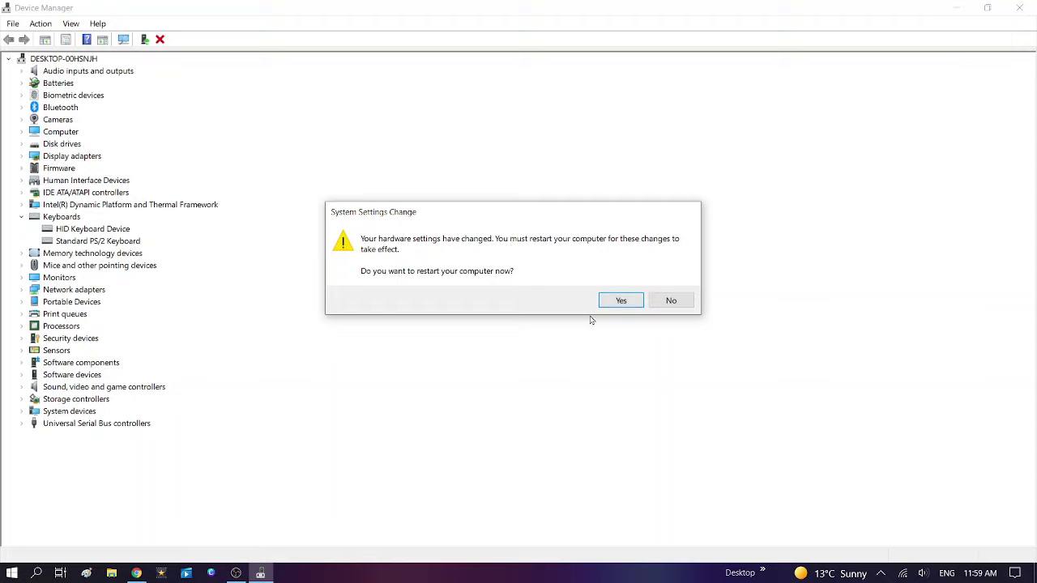
click(672, 301)
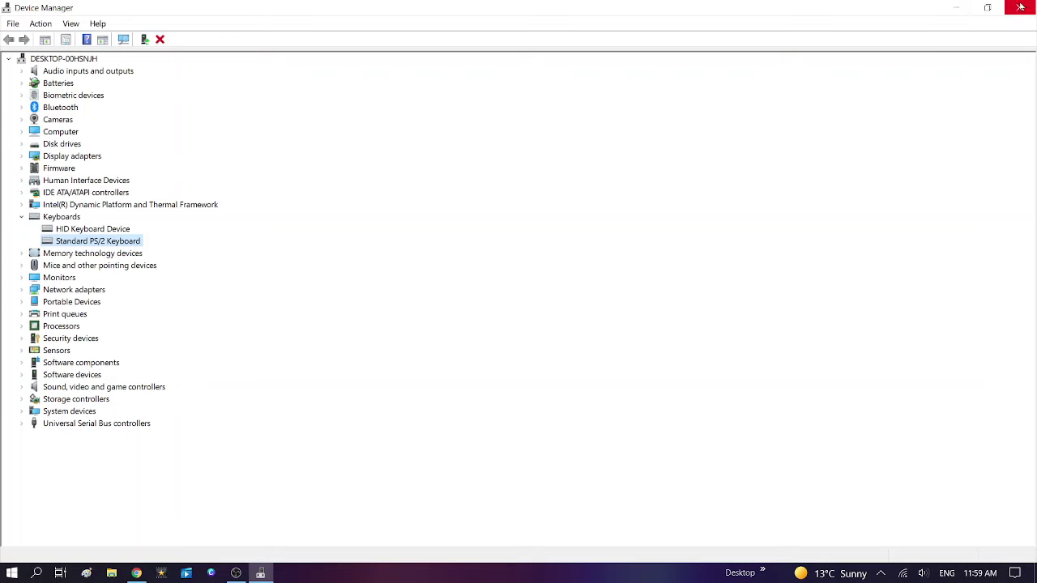
click(1014, 7)
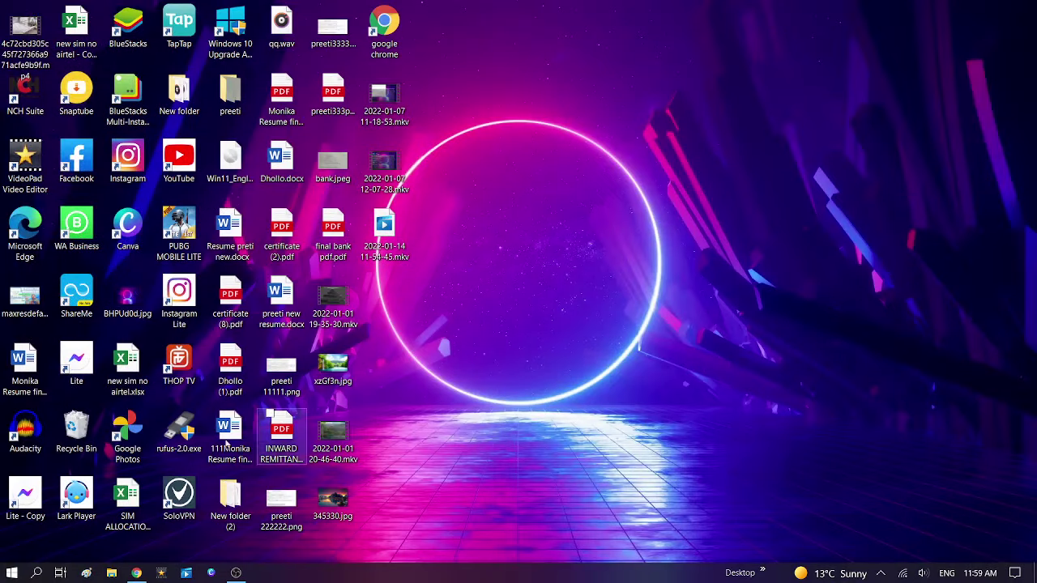
Open the Keyboard page of the Ease of Access settings in Windows Settings.
click(14, 572)
mouse_move(14, 508)
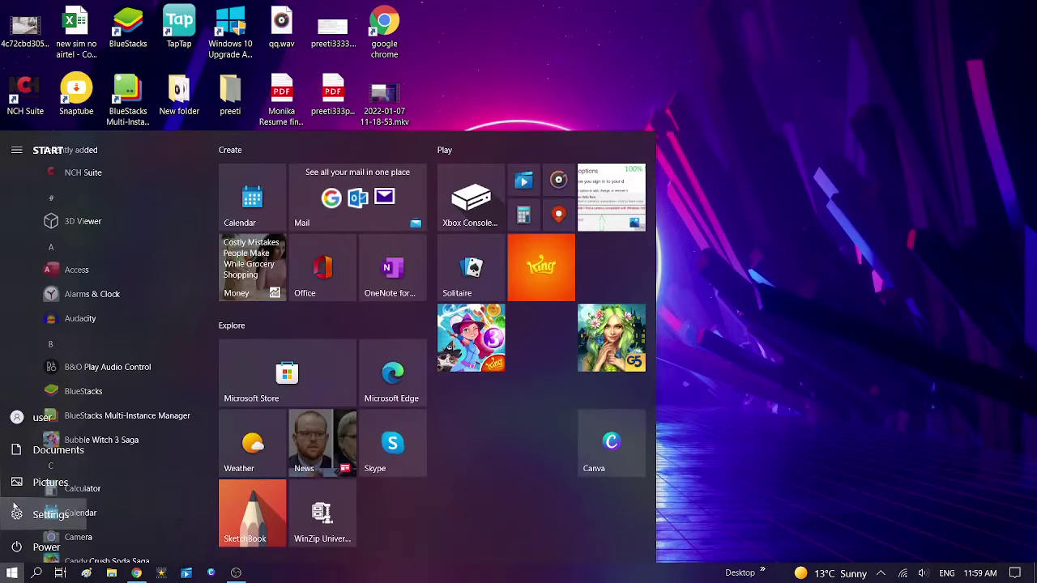
click(13, 511)
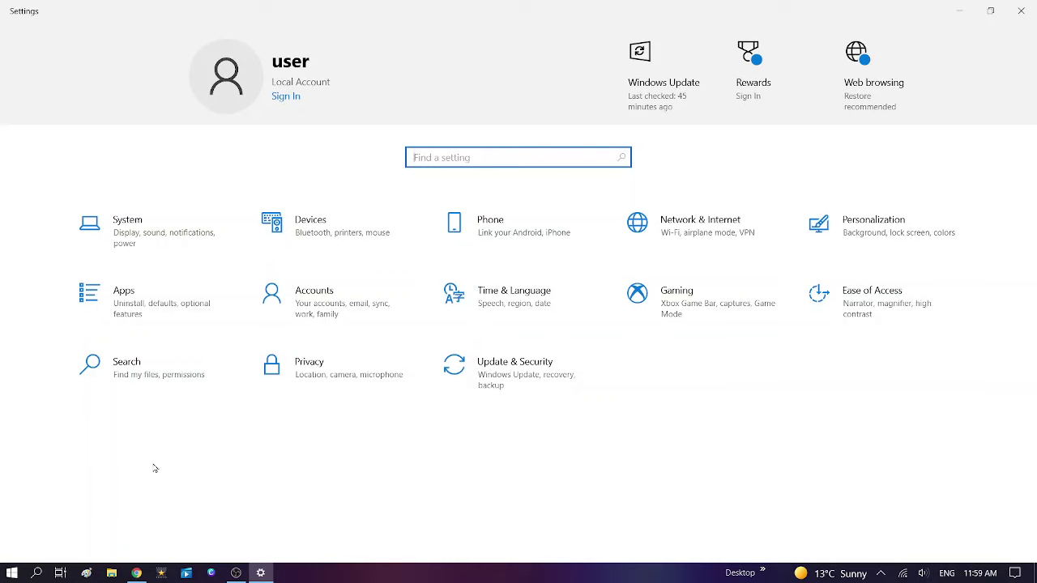
click(875, 303)
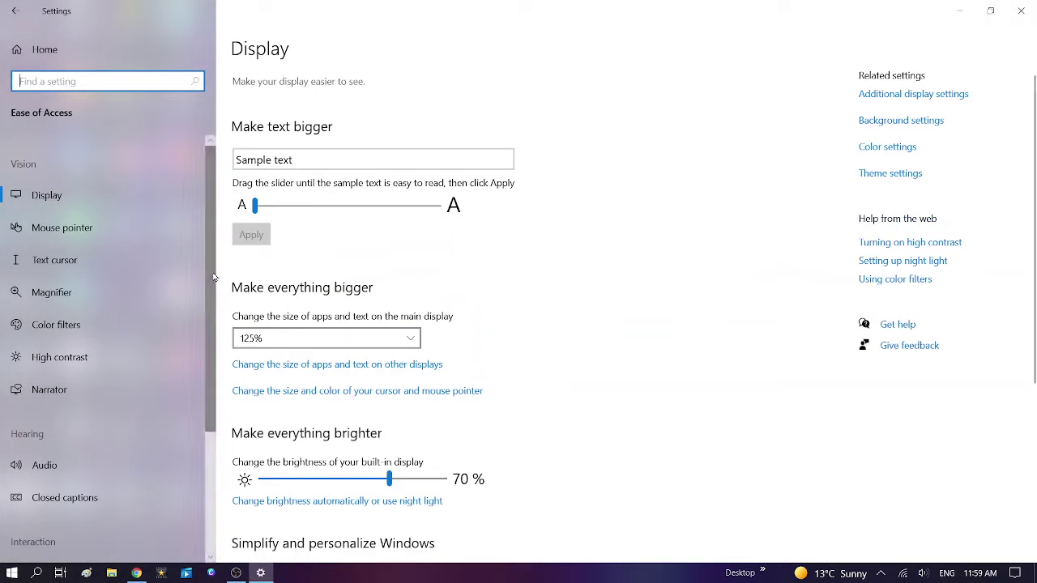
scroll(208, 275, down, 3)
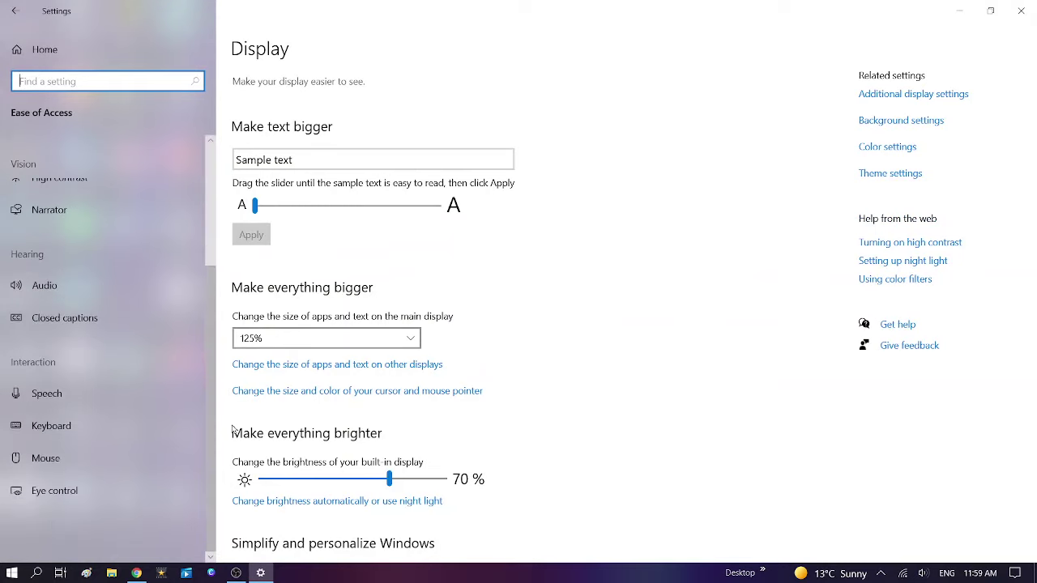
click(75, 426)
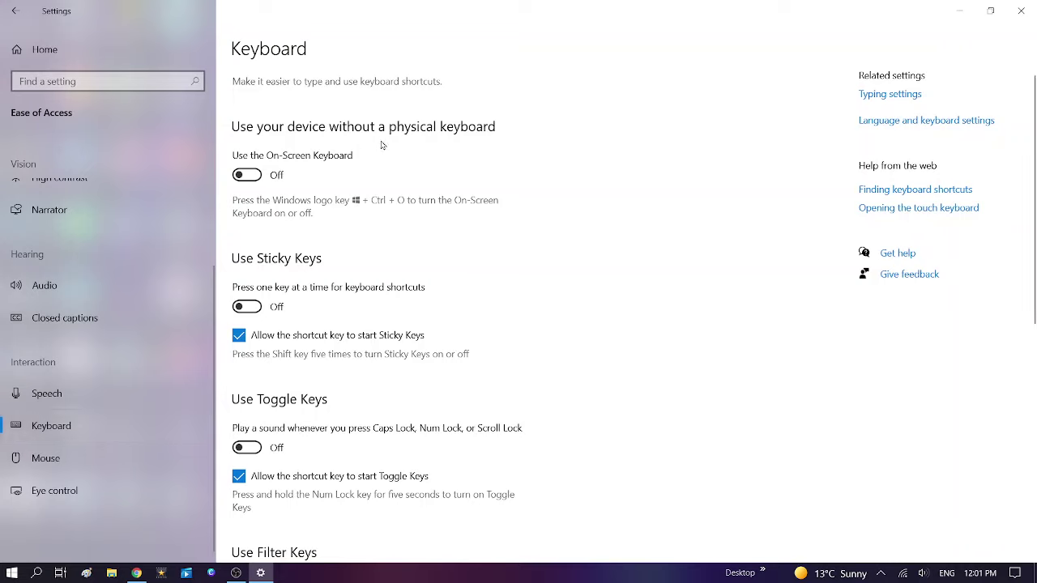
Turn on the On-Screen Keyboard and minimize the Settings window.
click(247, 176)
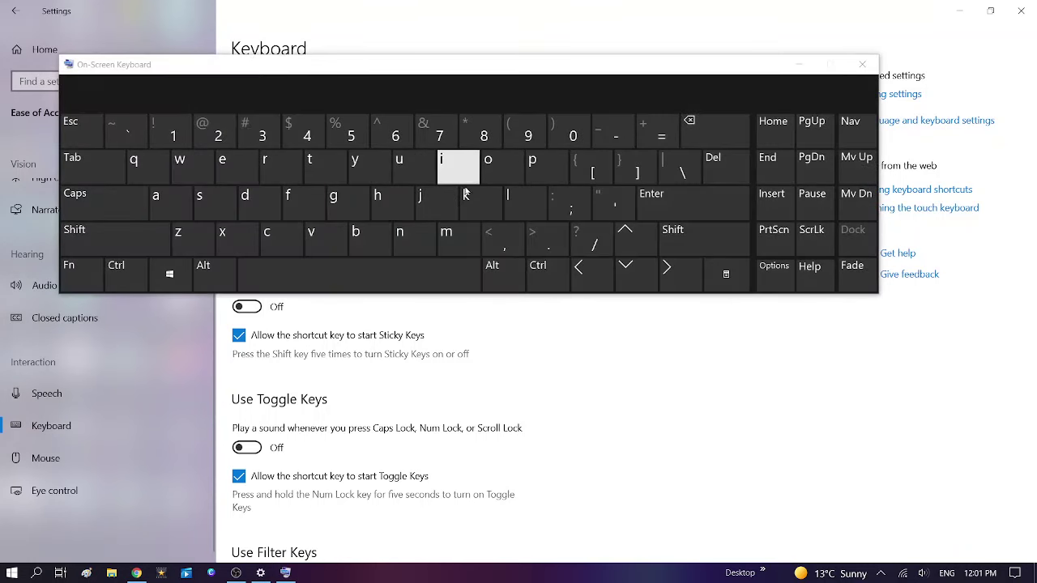
click(956, 11)
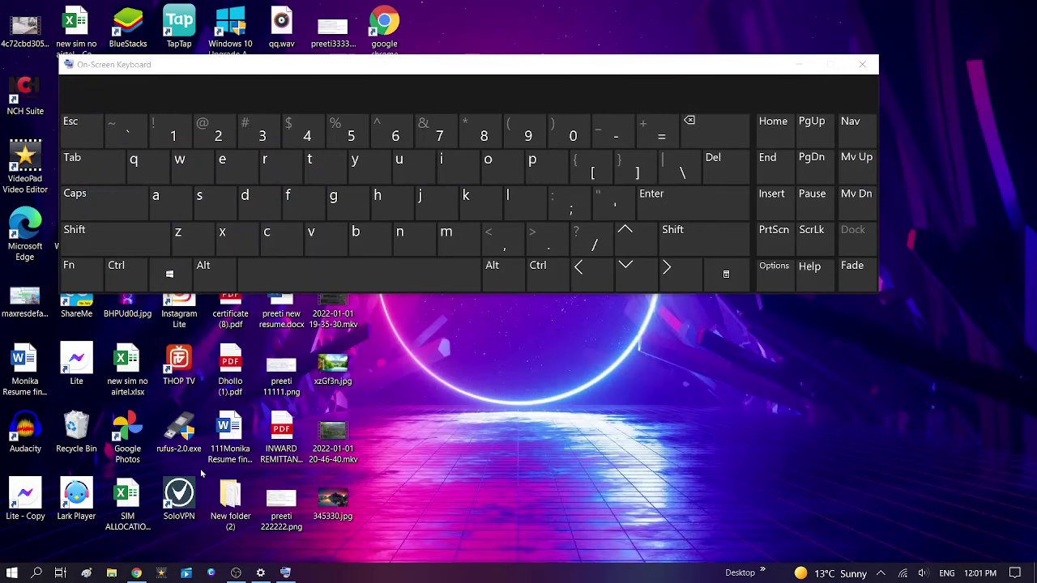
Open the Run dialog and move it to a clear area below the On-Screen Keyboard.
click(11, 571)
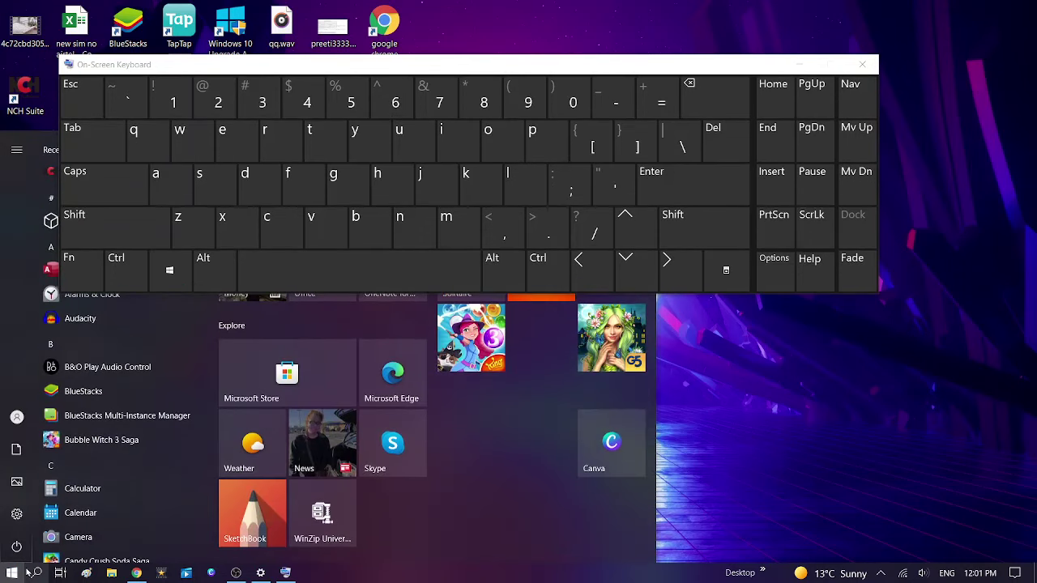
right_click(21, 573)
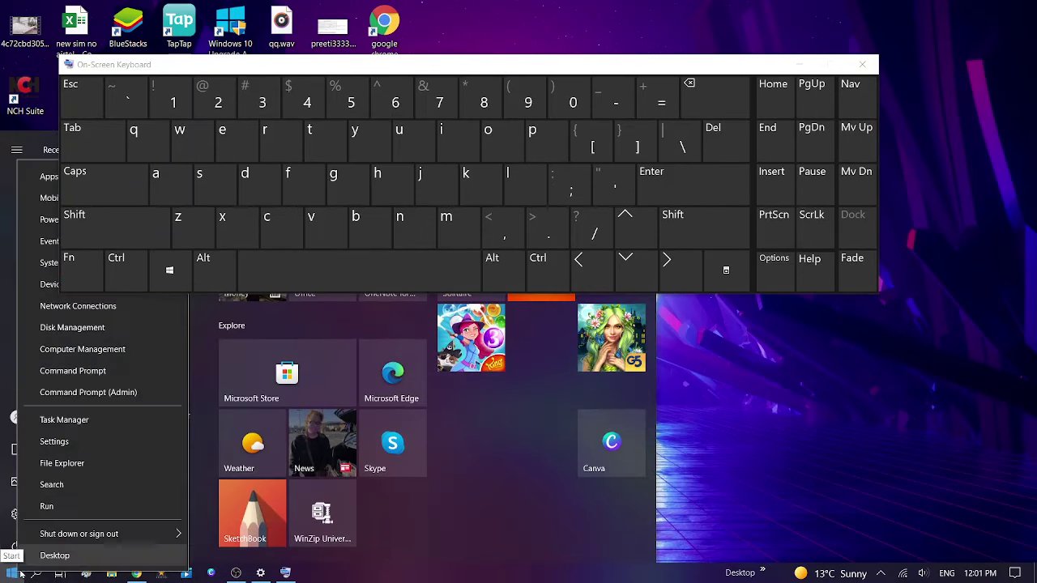
click(55, 510)
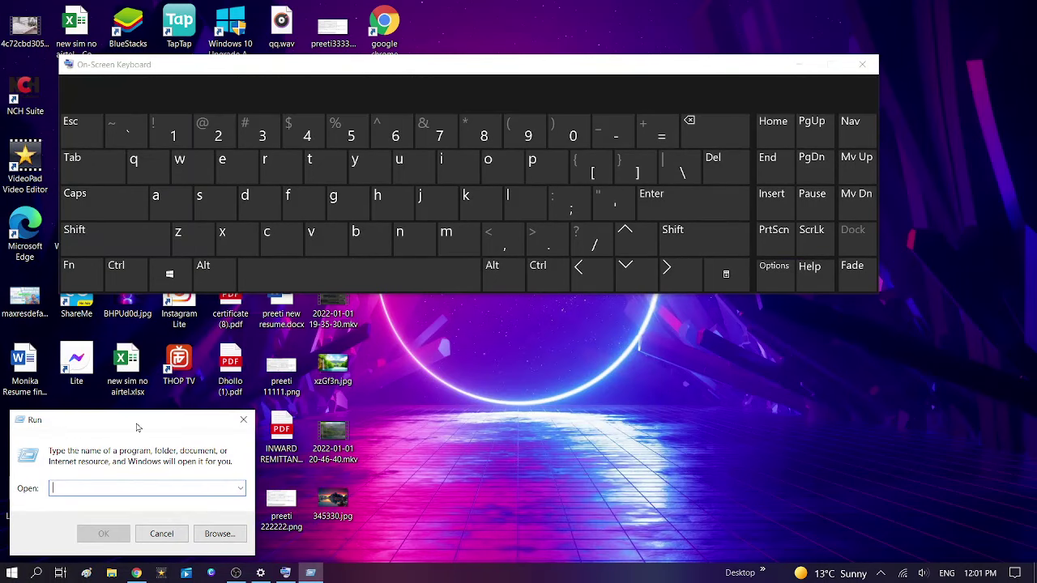
drag(136, 427, 492, 360)
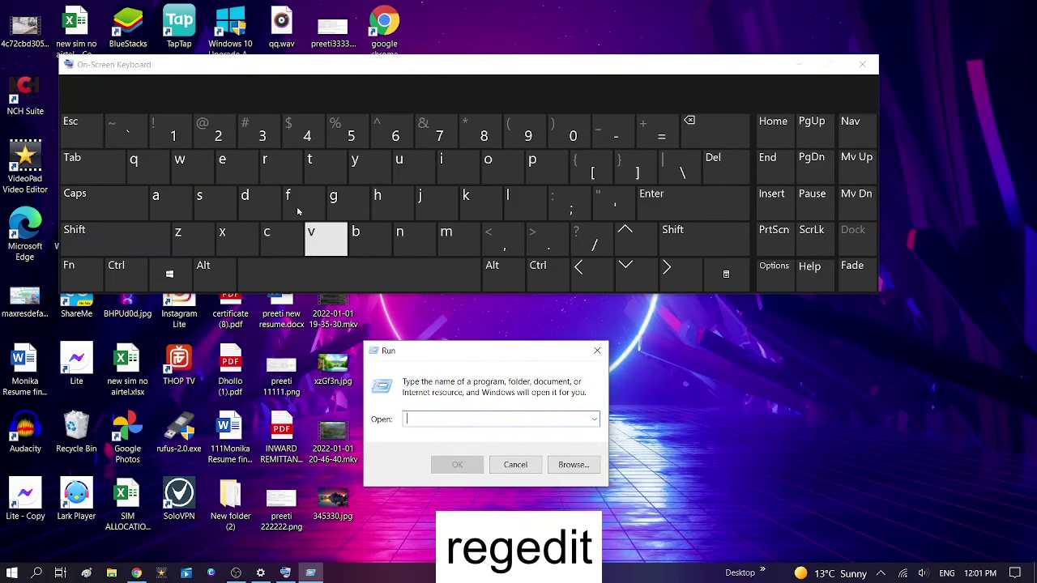
Enter regedit in the Run dialog using the On-Screen Keyboard and launch the Registry Editor.
click(279, 171)
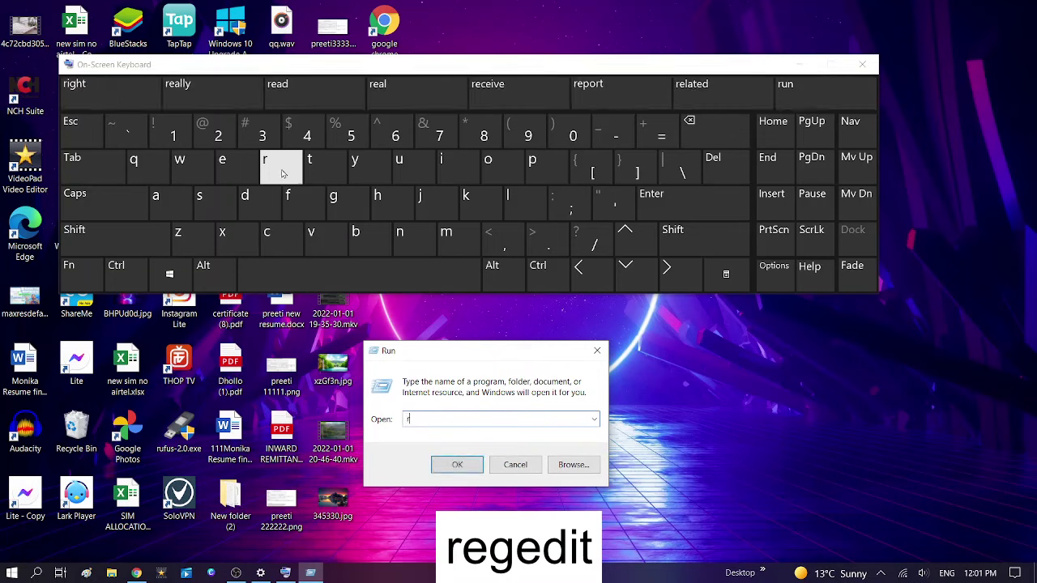
click(227, 167)
click(341, 203)
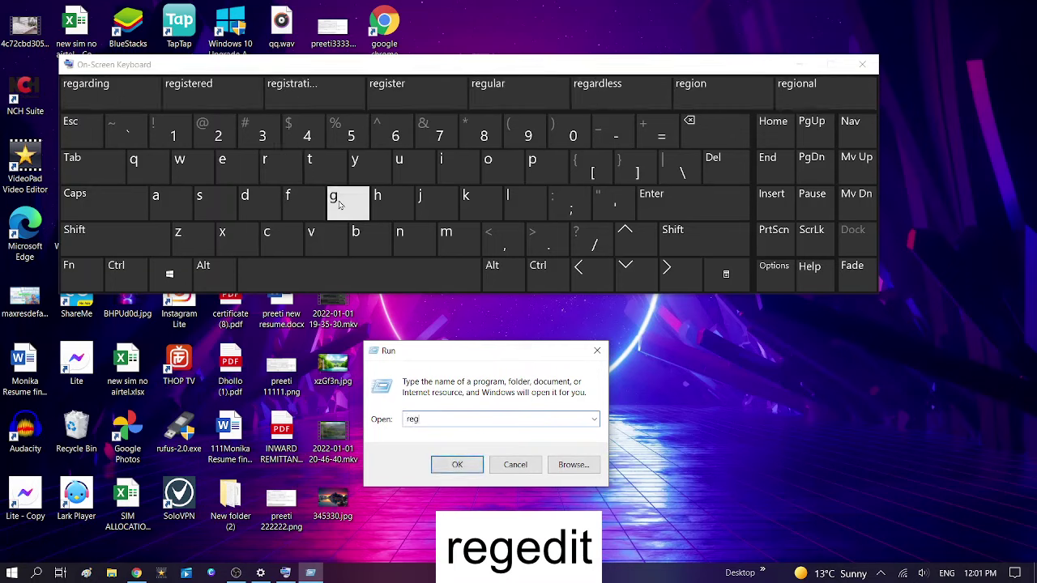
click(239, 171)
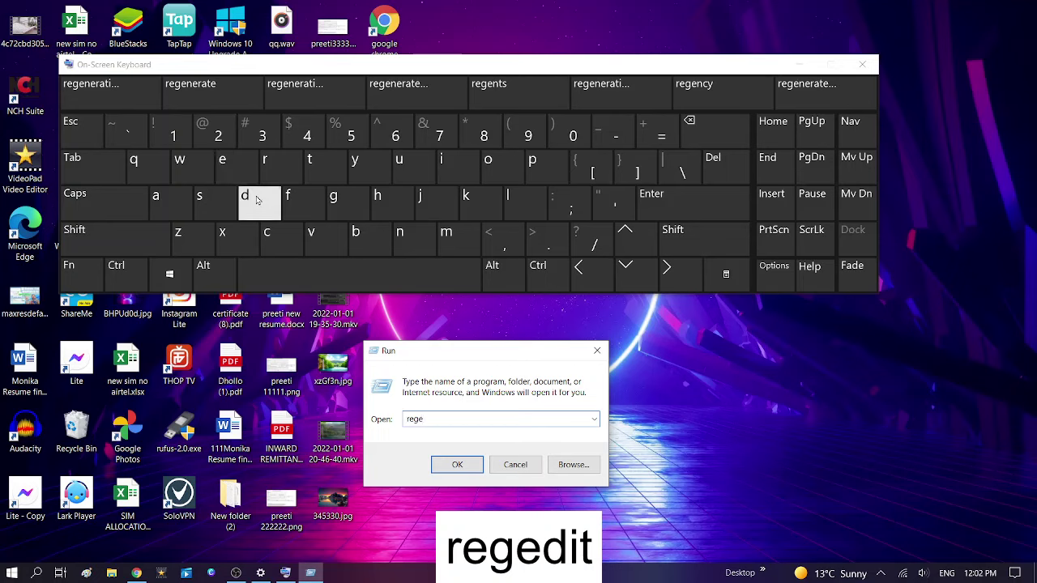
click(257, 199)
click(456, 170)
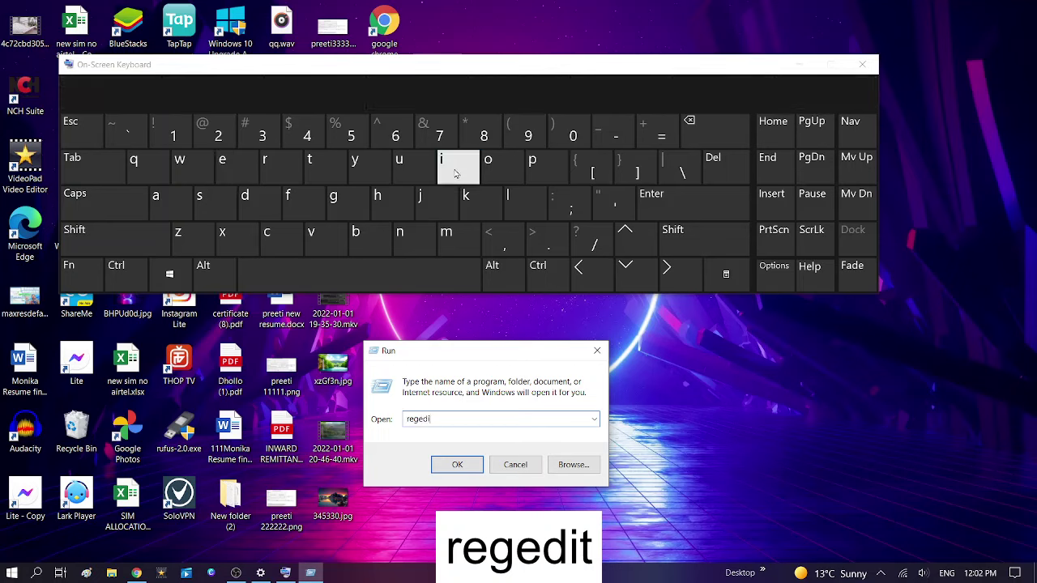
click(337, 162)
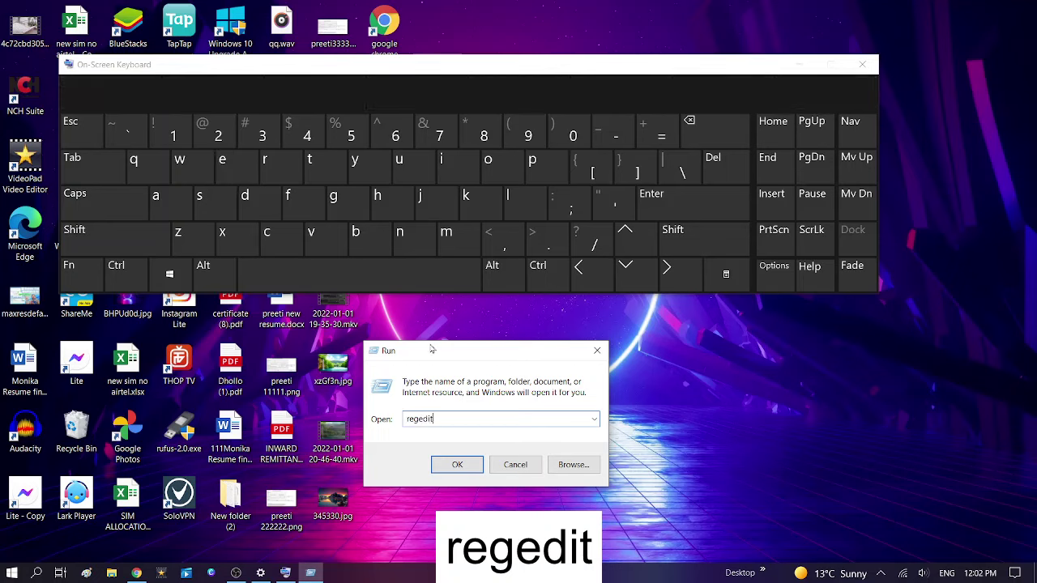
click(456, 465)
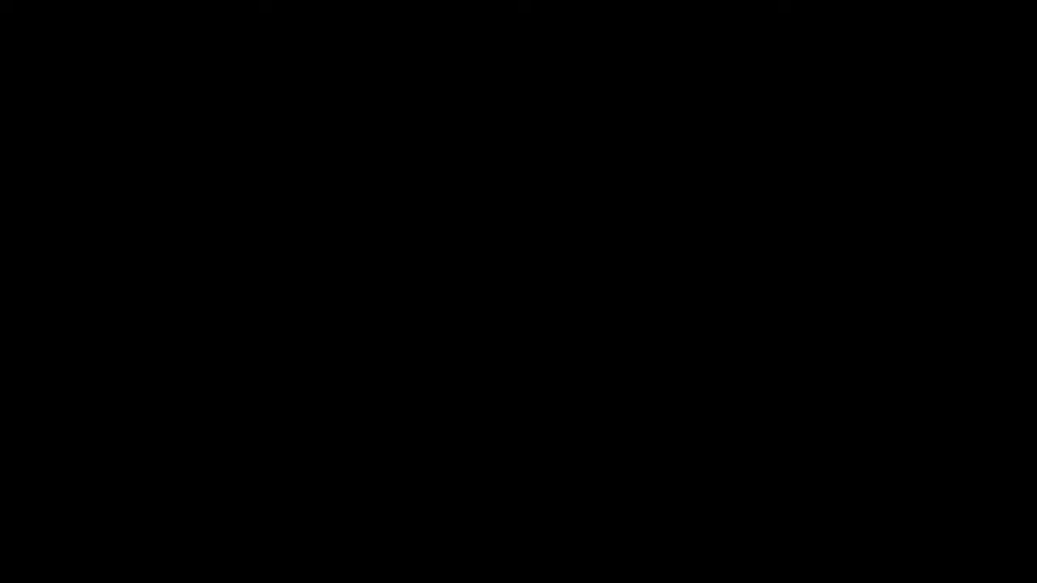
key(Return)
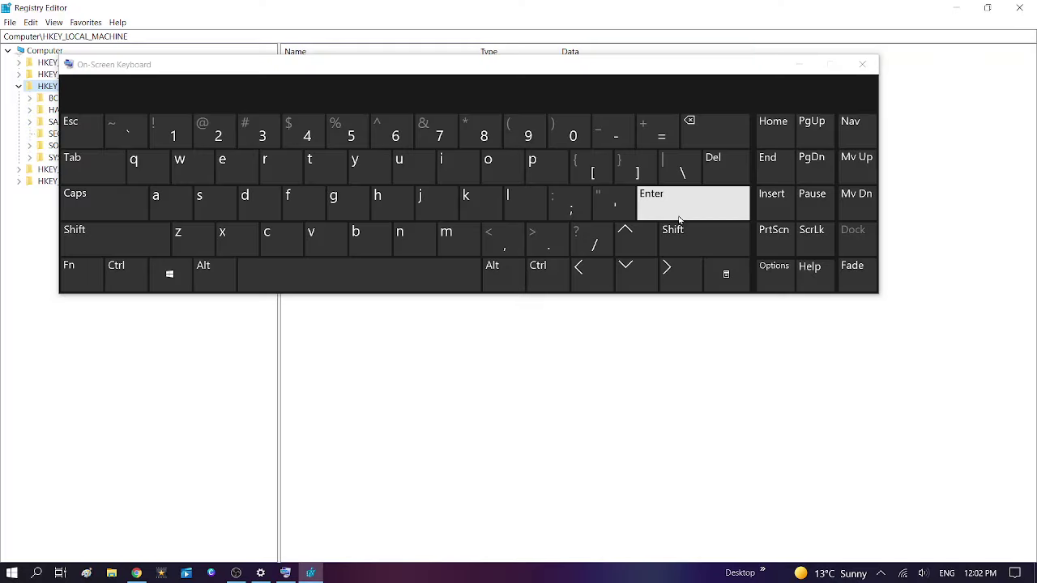
Minimize the On-Screen Keyboard and expand the HKEY_LOCAL_MACHINE key in the registry tree.
click(800, 72)
click(19, 87)
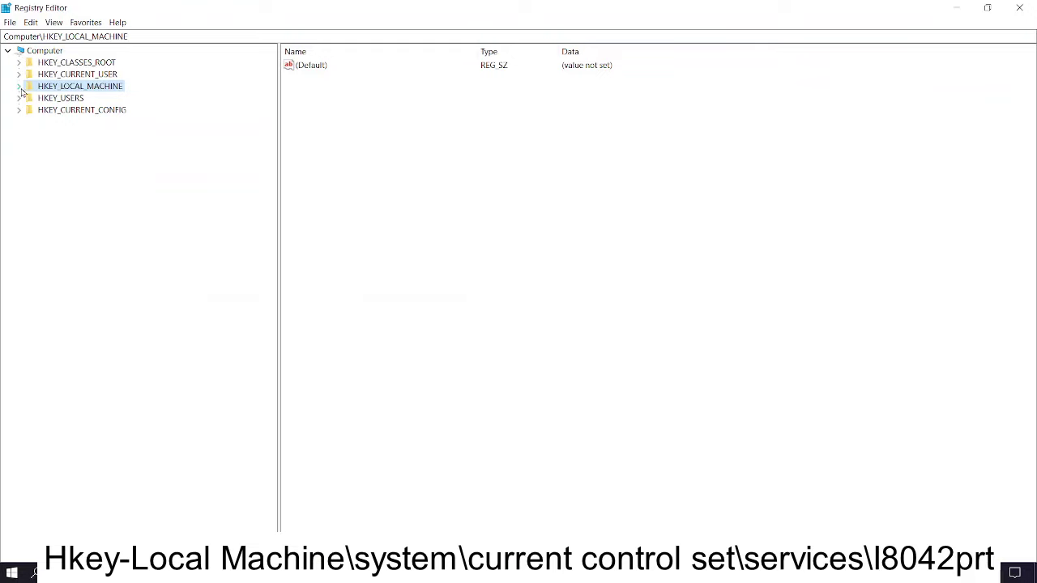
click(21, 90)
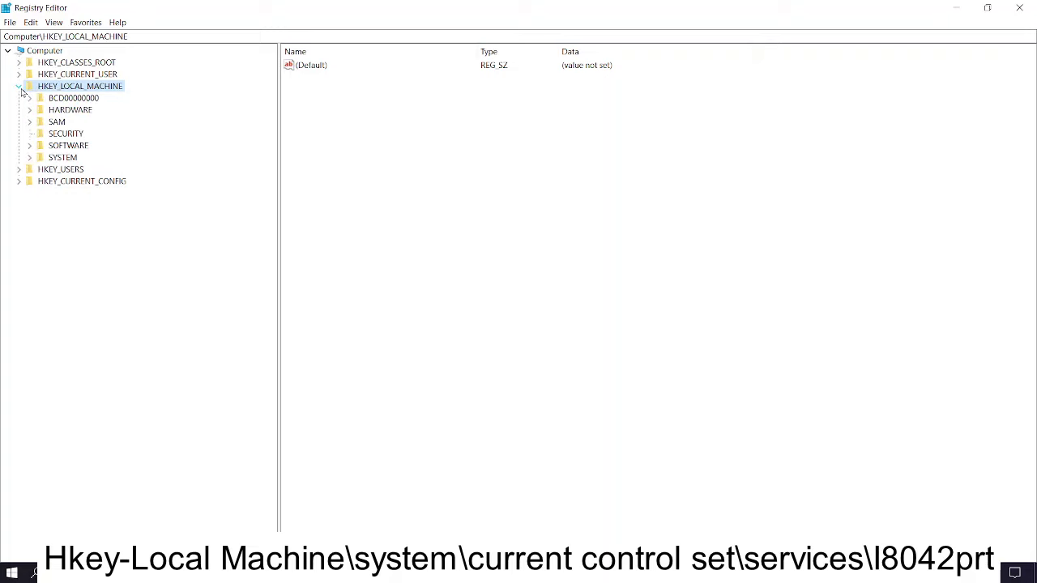